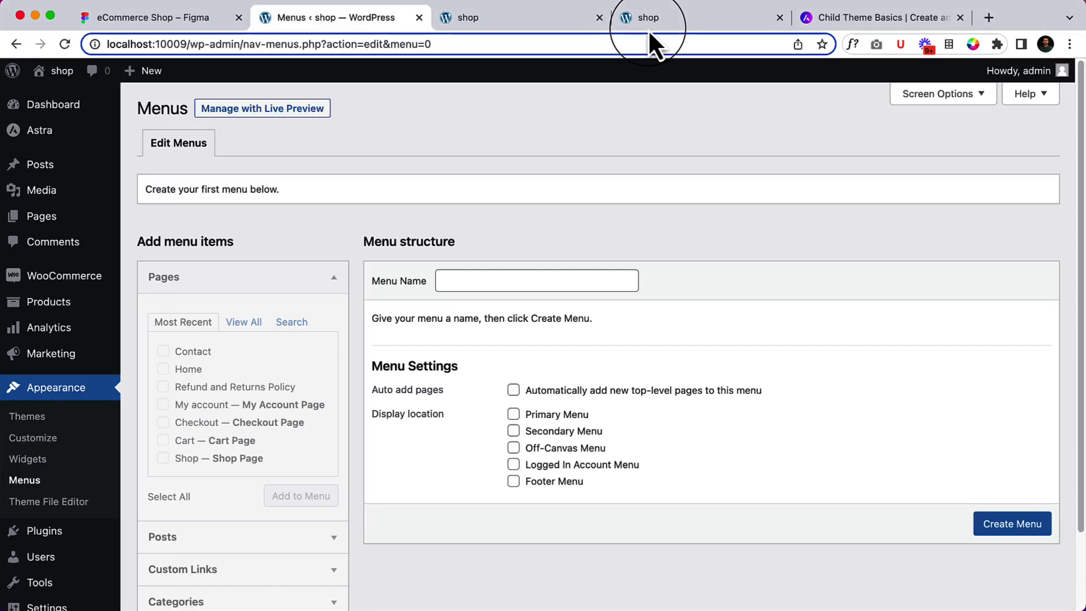
# - Create a new menu named 'Primary Menu'
pyautogui.click(499, 287)
pyautogui.click(564, 320)
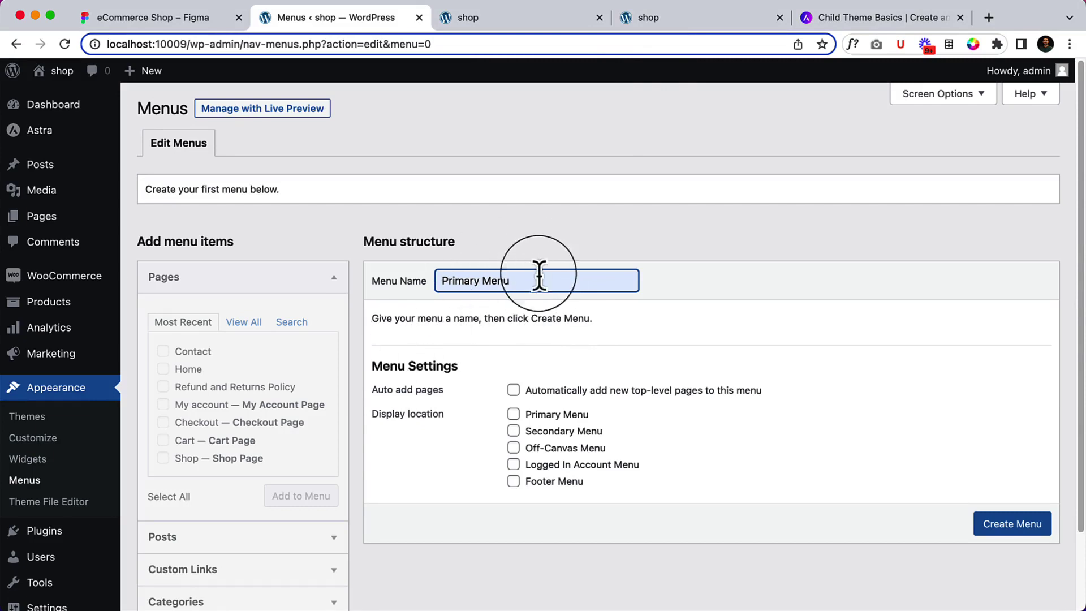
pyautogui.click(1014, 526)
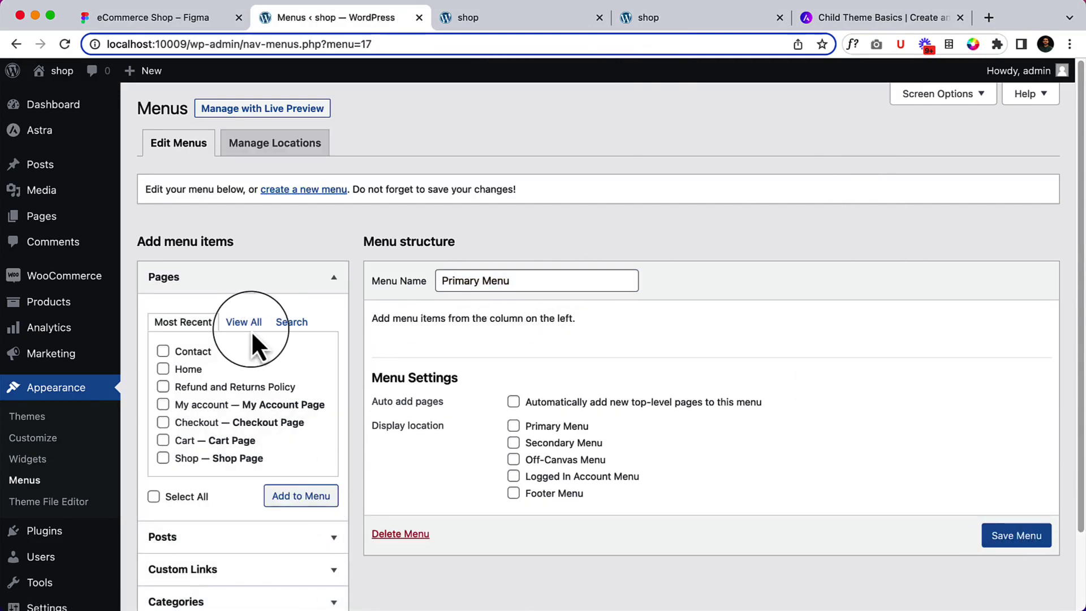
# - From all pages, tick both Home pages, Shop and Contact for the menu
pyautogui.click(245, 324)
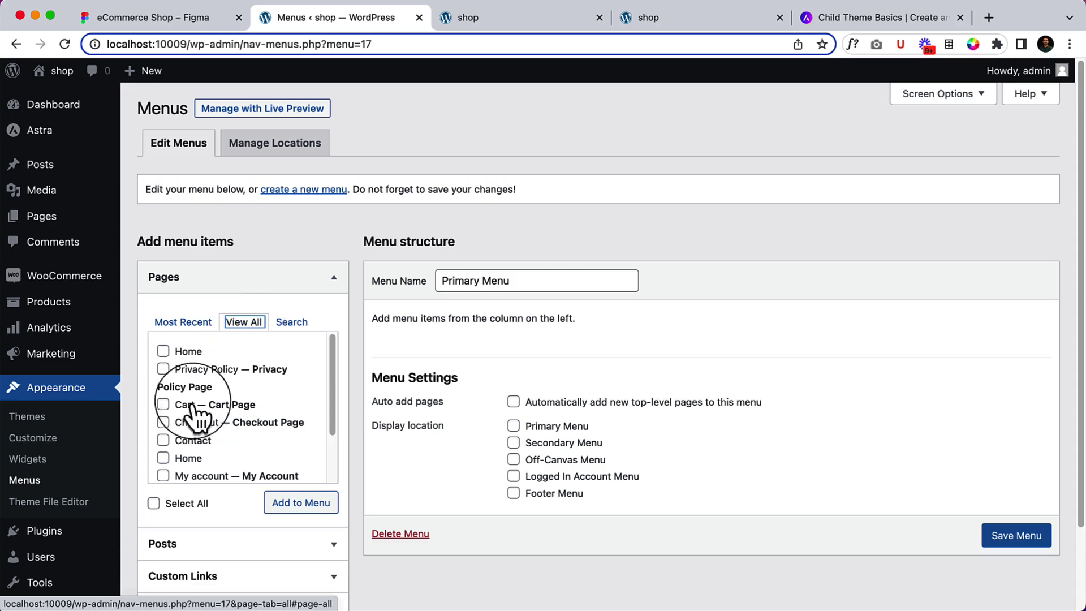
pyautogui.click(185, 356)
pyautogui.scroll(-1, 203, 430)
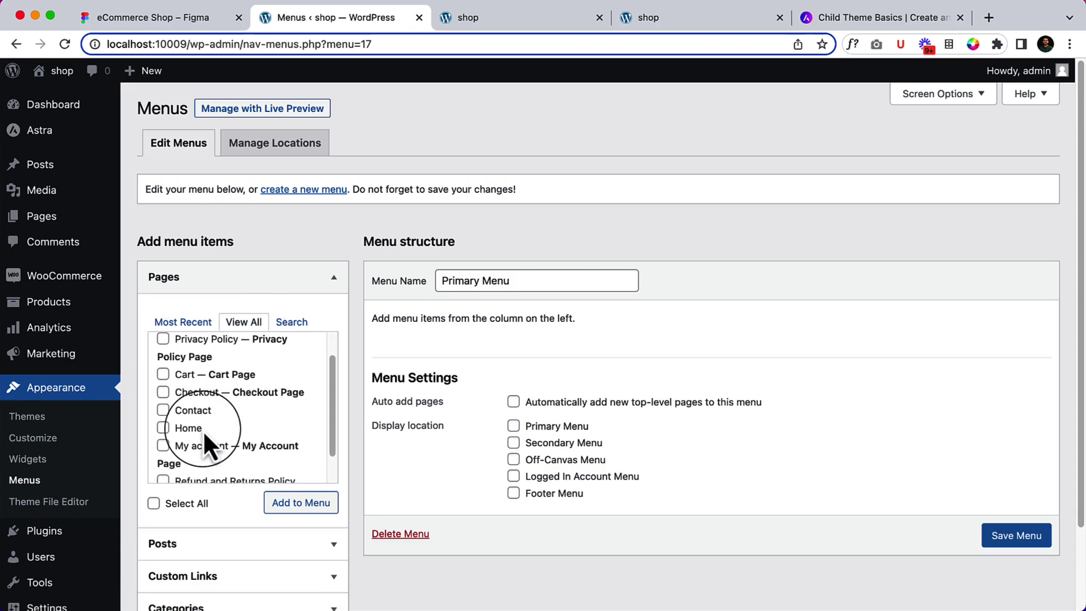
pyautogui.scroll(1, 202, 431)
pyautogui.scroll(-1, 203, 430)
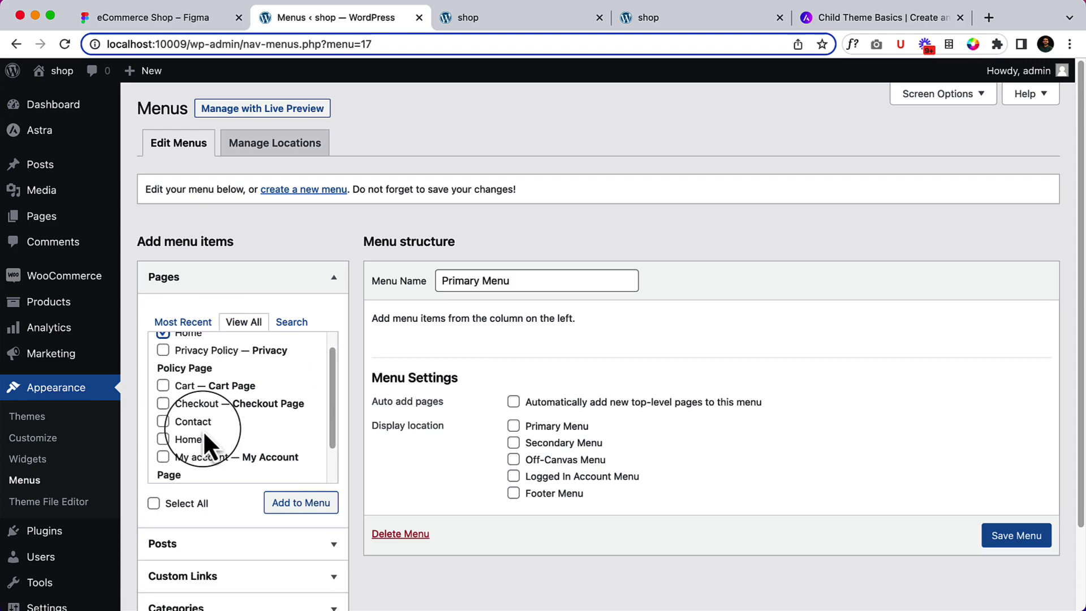
pyautogui.click(187, 440)
pyautogui.scroll(-2, 183, 445)
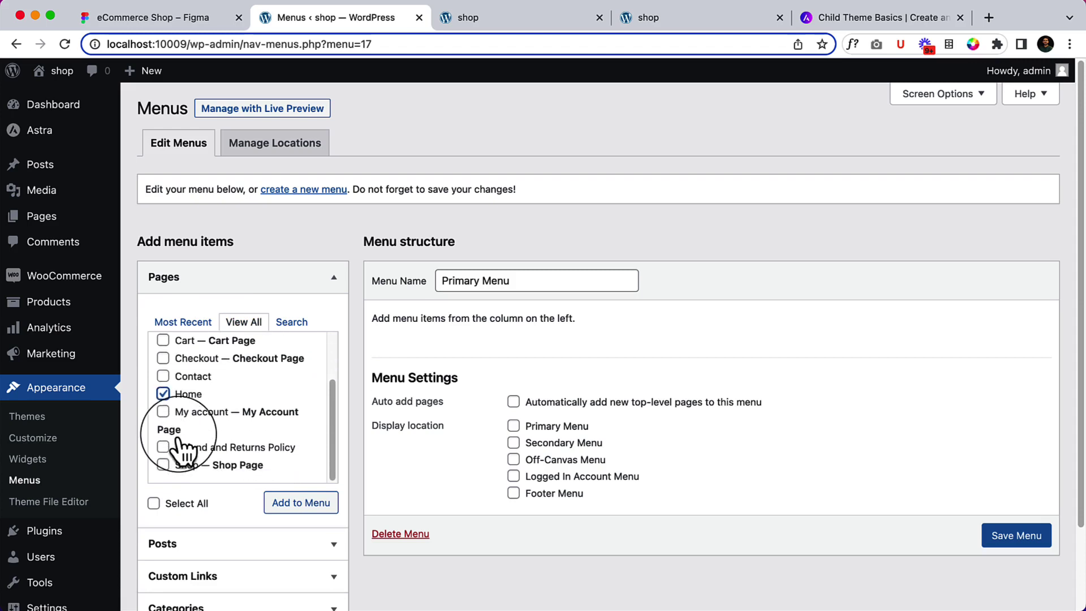
pyautogui.click(183, 472)
pyautogui.scroll(1, 185, 480)
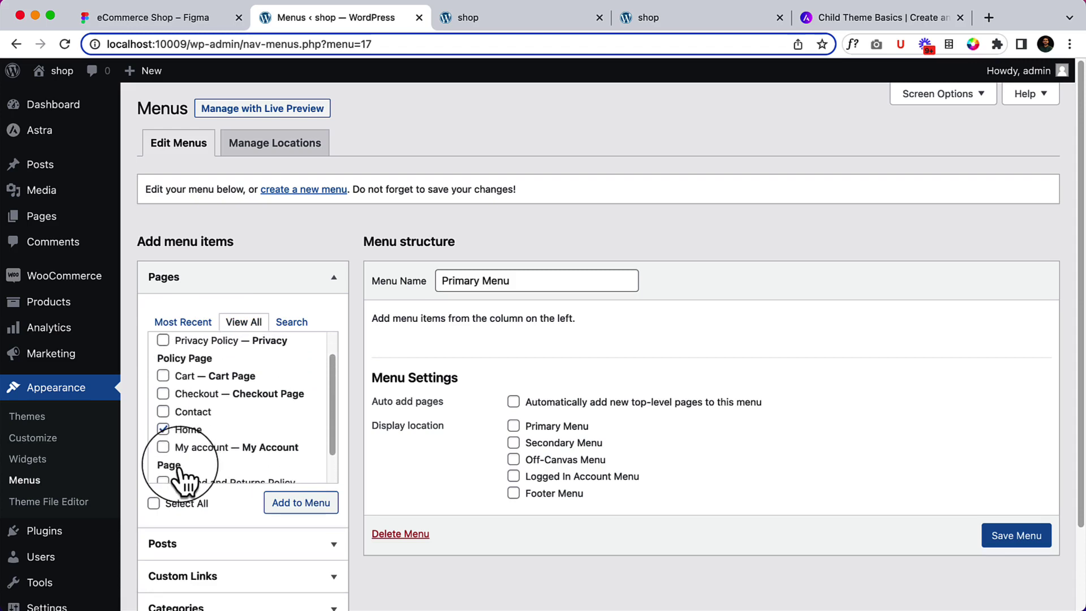
pyautogui.click(192, 412)
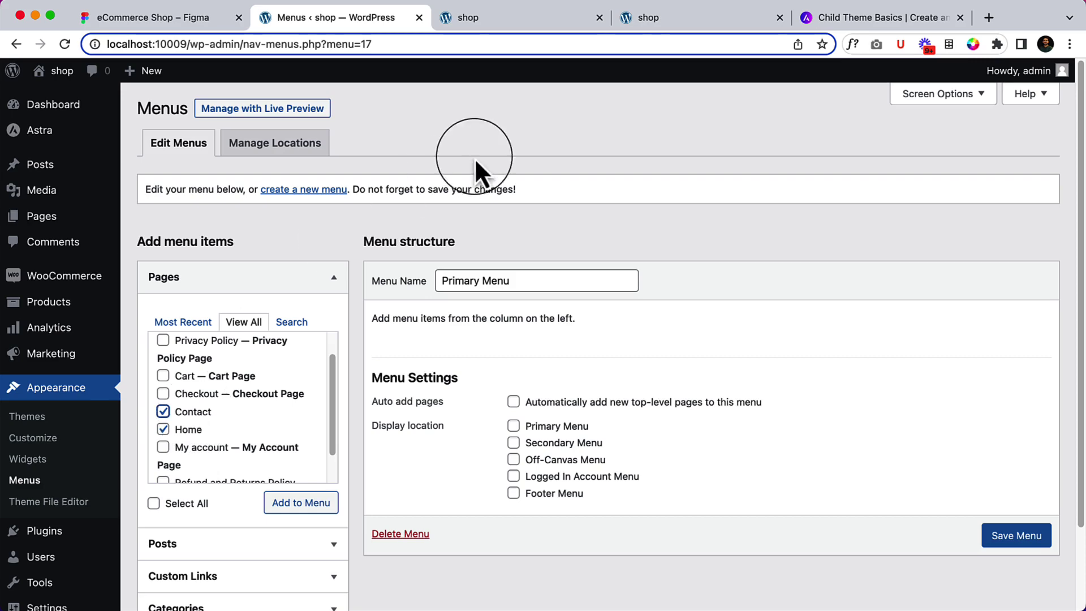
pyautogui.click(174, 19)
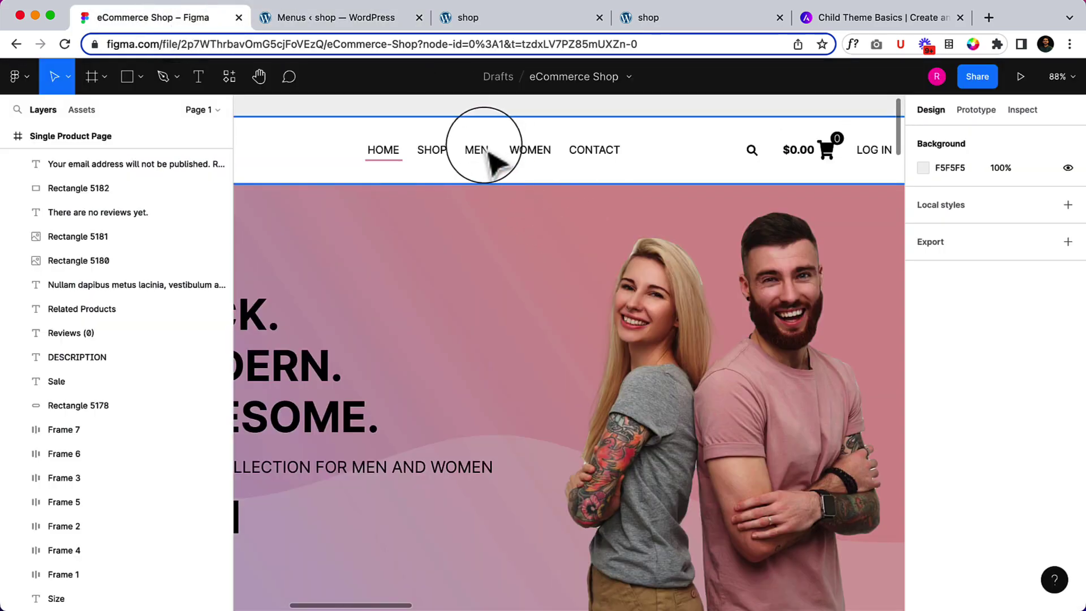
pyautogui.click(383, 24)
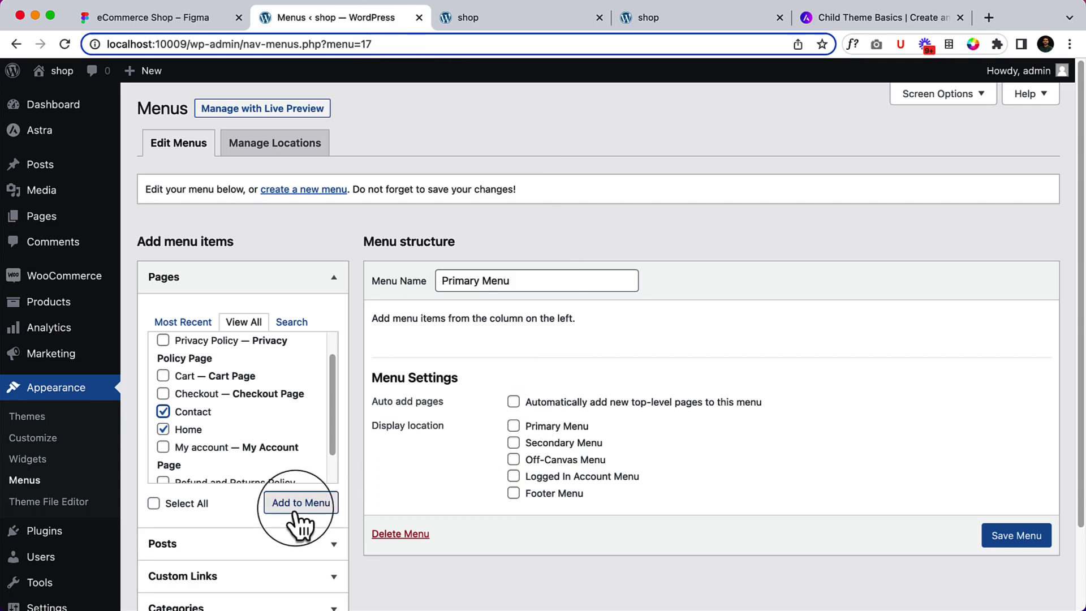
# - Add the ticked pages, move Contact below Shop, and remove the Home custom link
pyautogui.click(301, 509)
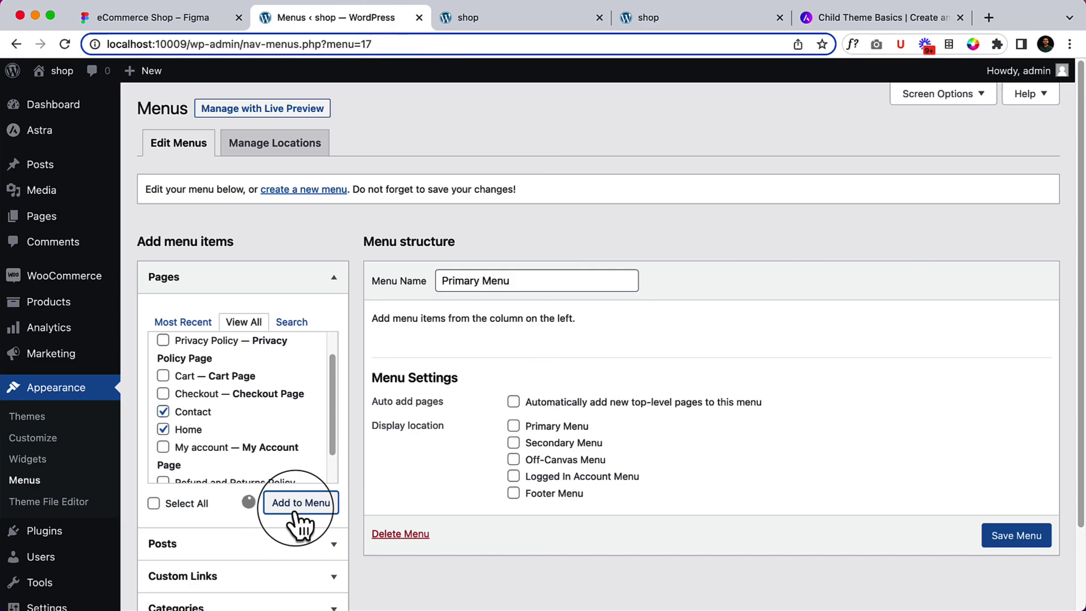
pyautogui.scroll(-3, 589, 325)
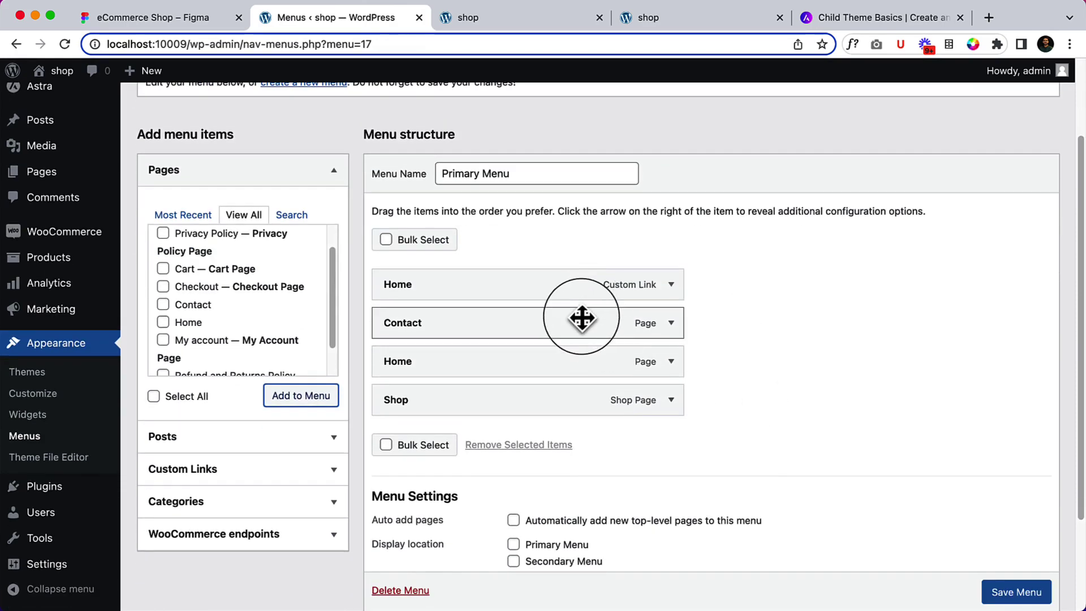
pyautogui.moveTo(582, 317); pyautogui.dragTo(580, 395)
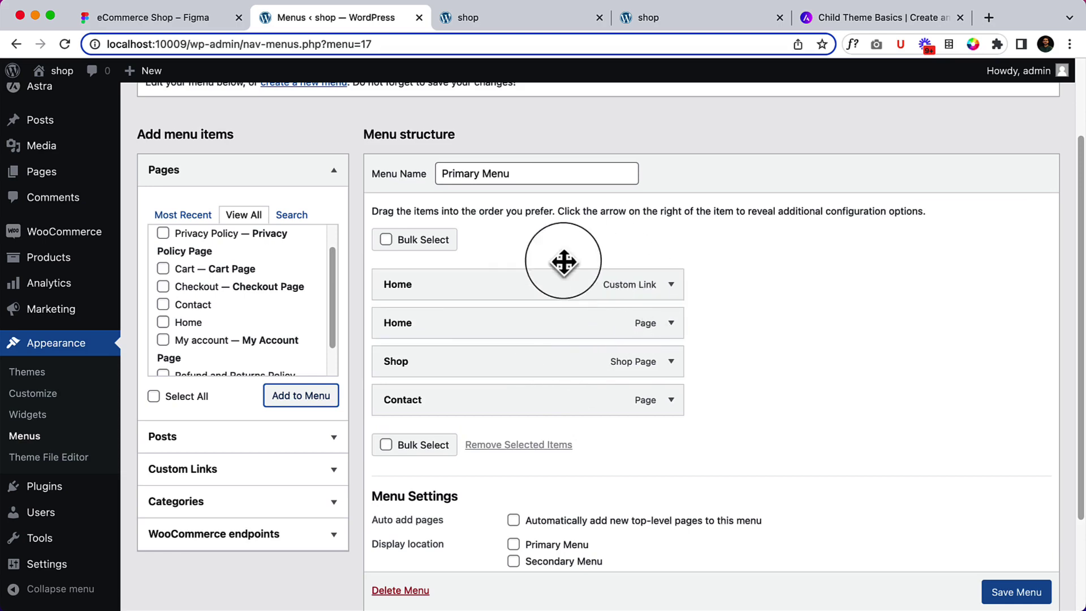
pyautogui.moveTo(538, 334); pyautogui.dragTo(553, 280)
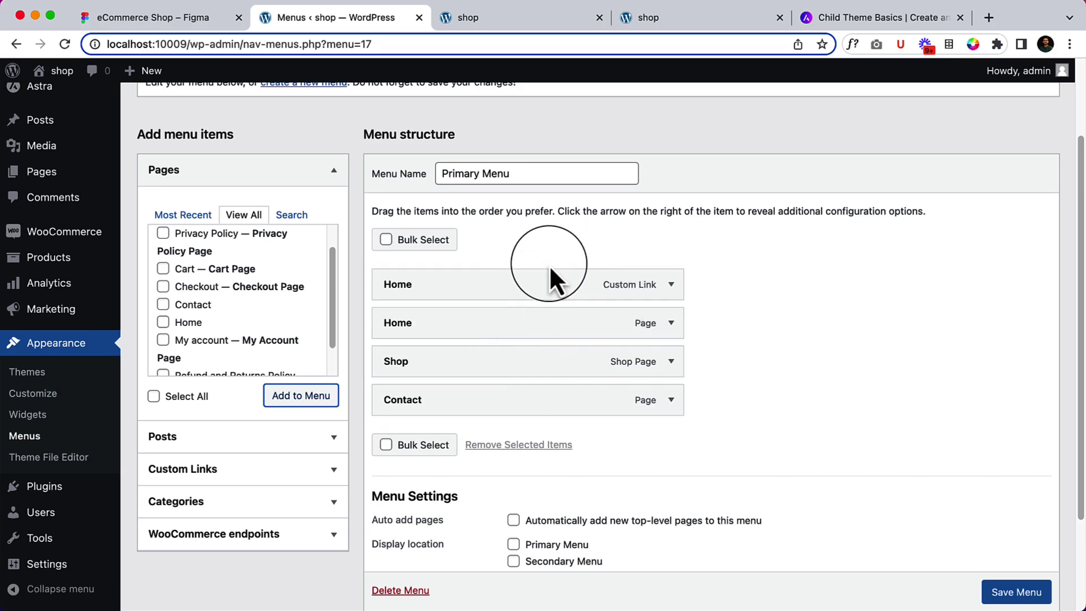
pyautogui.click(671, 285)
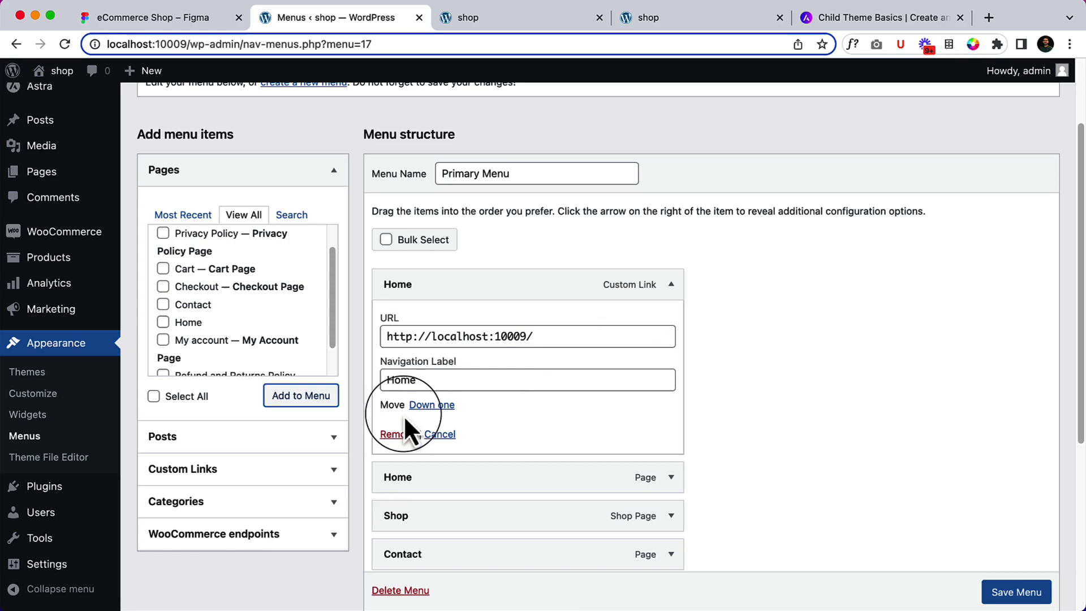
pyautogui.click(397, 435)
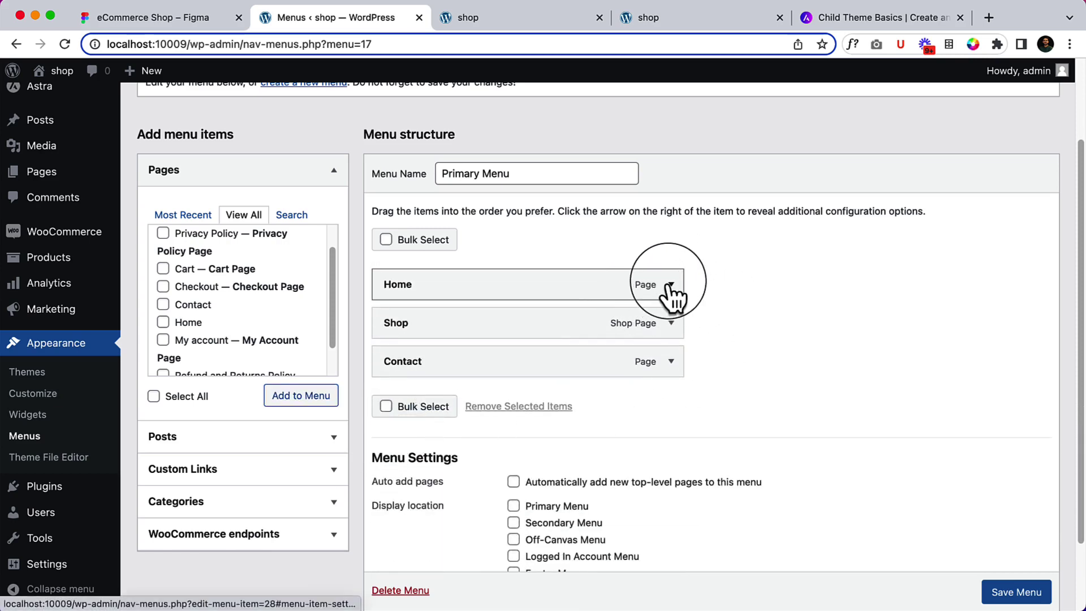
# - Assign Primary Menu to the primary display location and save it
pyautogui.click(670, 287)
pyautogui.click(671, 292)
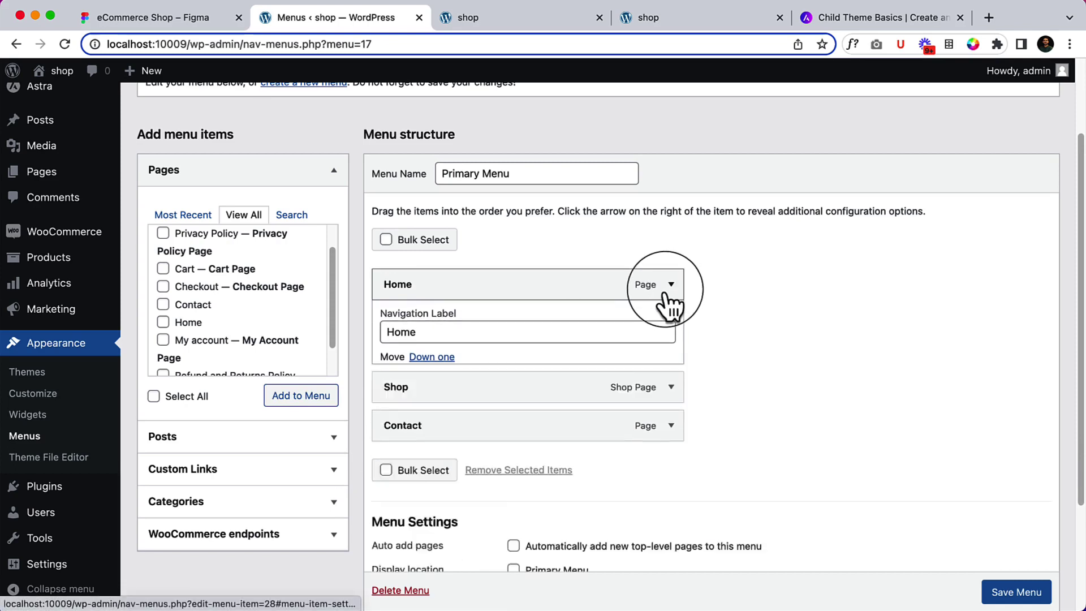
pyautogui.scroll(-2, 819, 371)
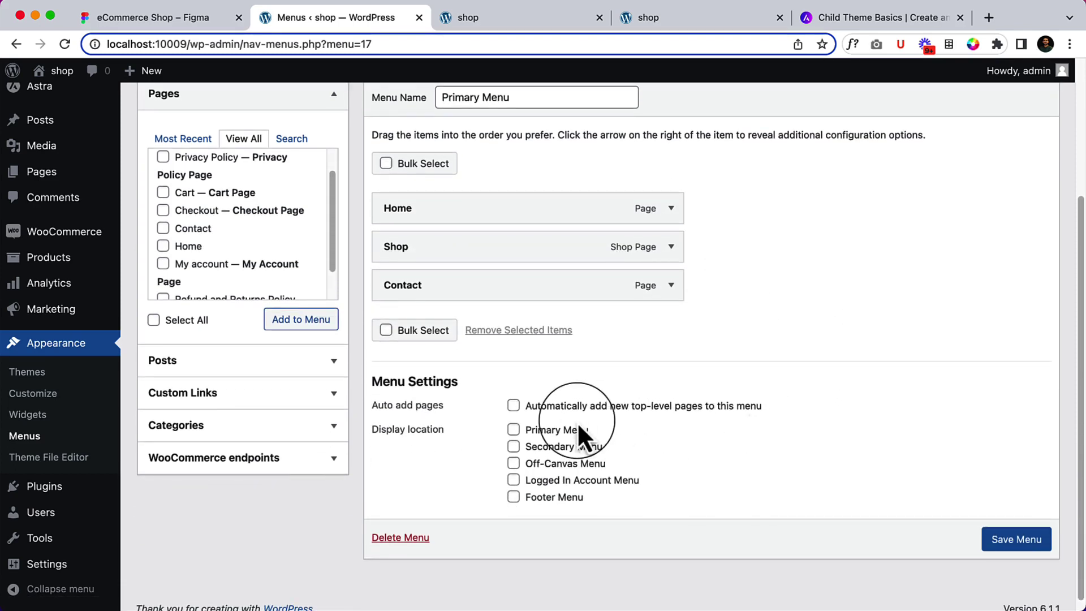
pyautogui.click(560, 431)
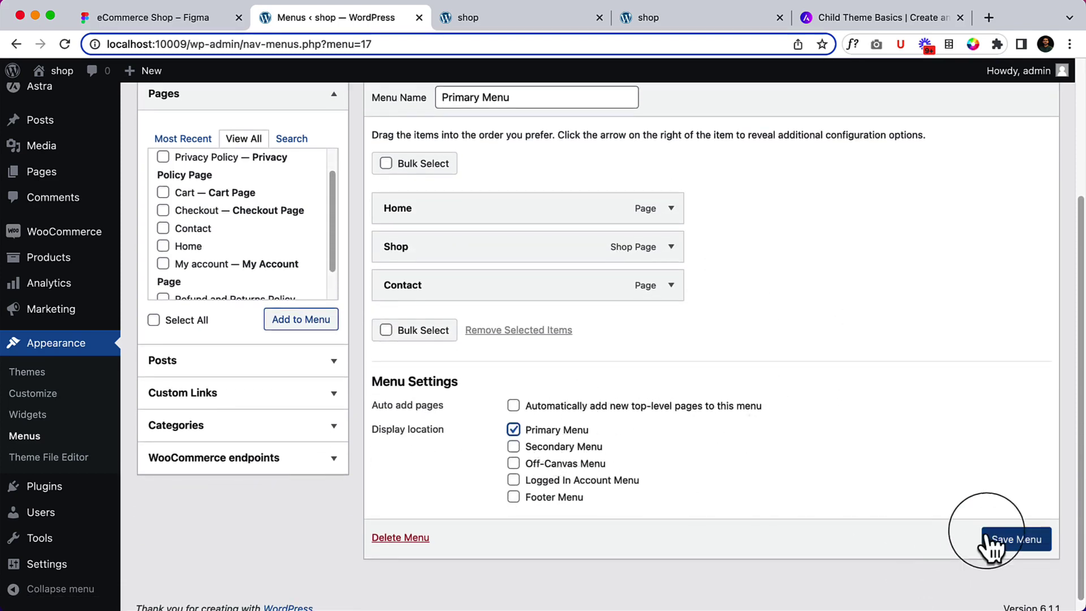
pyautogui.click(1006, 541)
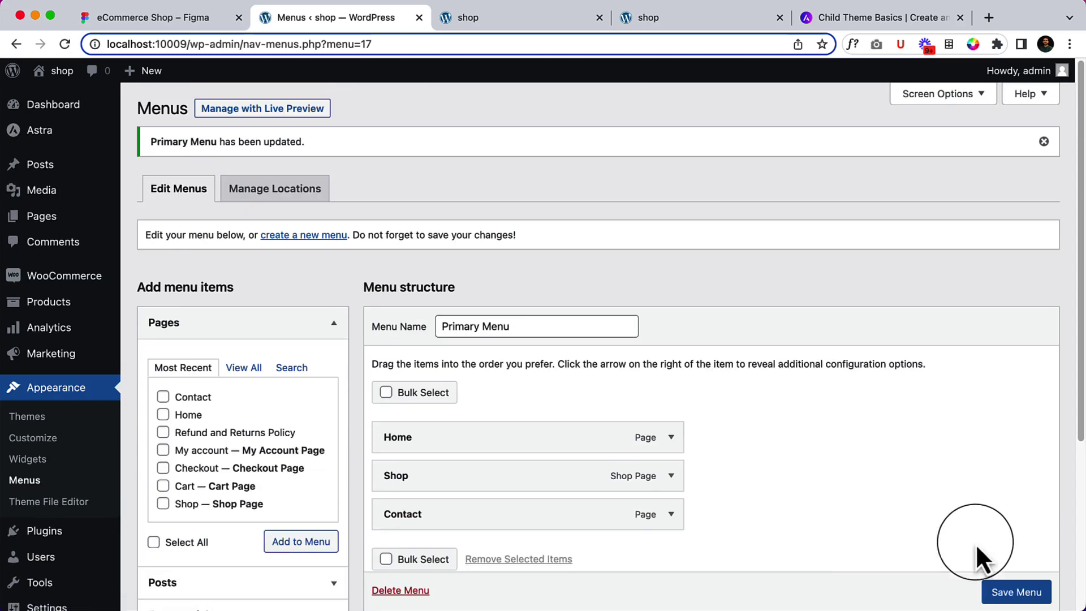
# - Reload the storefront to confirm the header shows Home, Shop and Contact
pyautogui.click(471, 19)
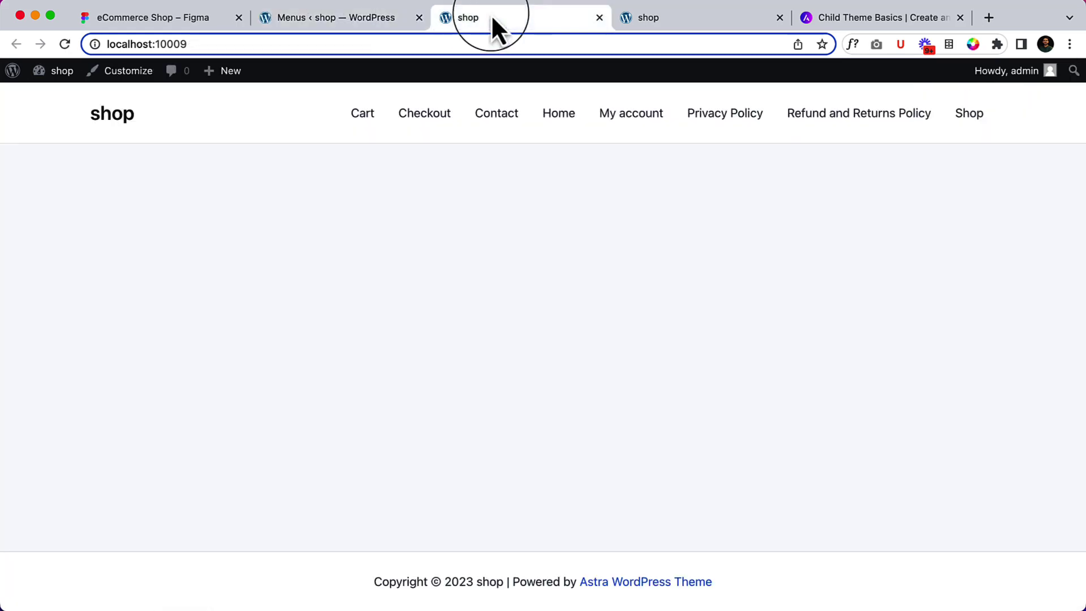
pyautogui.click(119, 121)
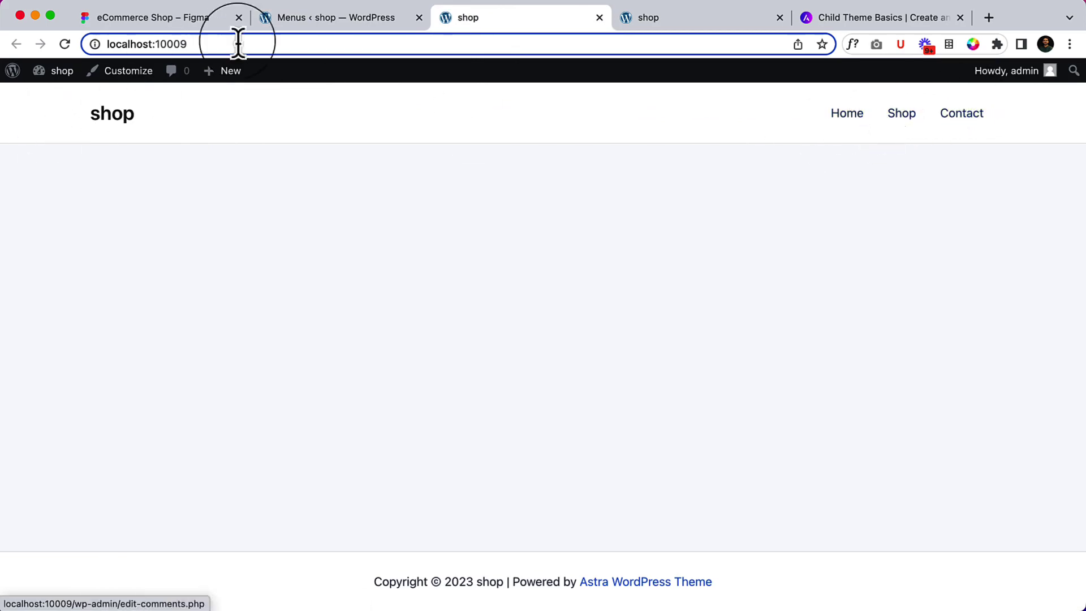
pyautogui.click(285, 20)
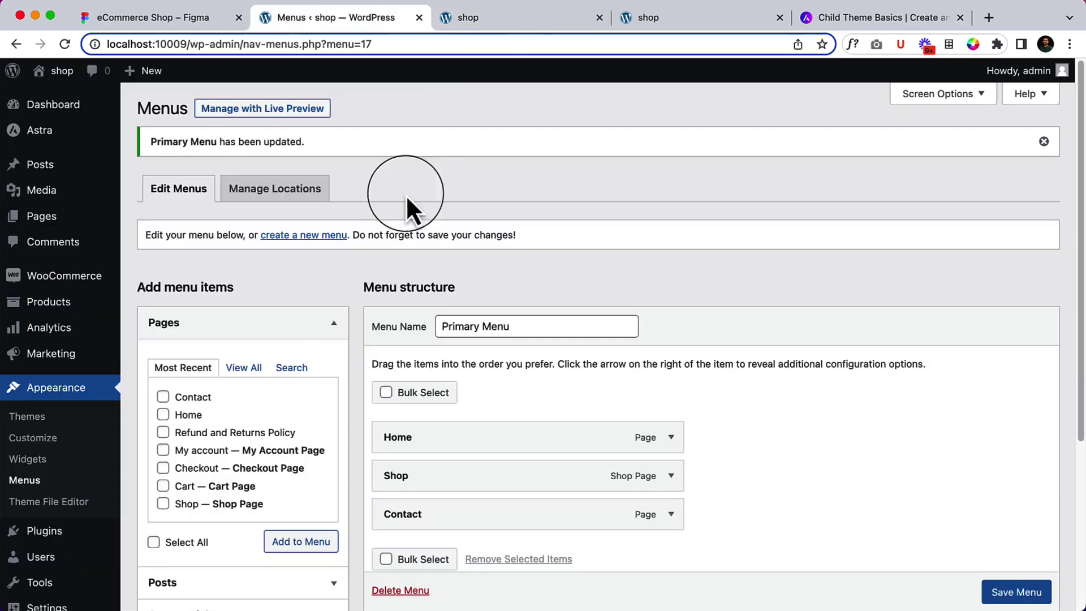
pyautogui.scroll(-2, 196, 404)
pyautogui.scroll(-2, 196, 405)
pyautogui.scroll(-2, 198, 412)
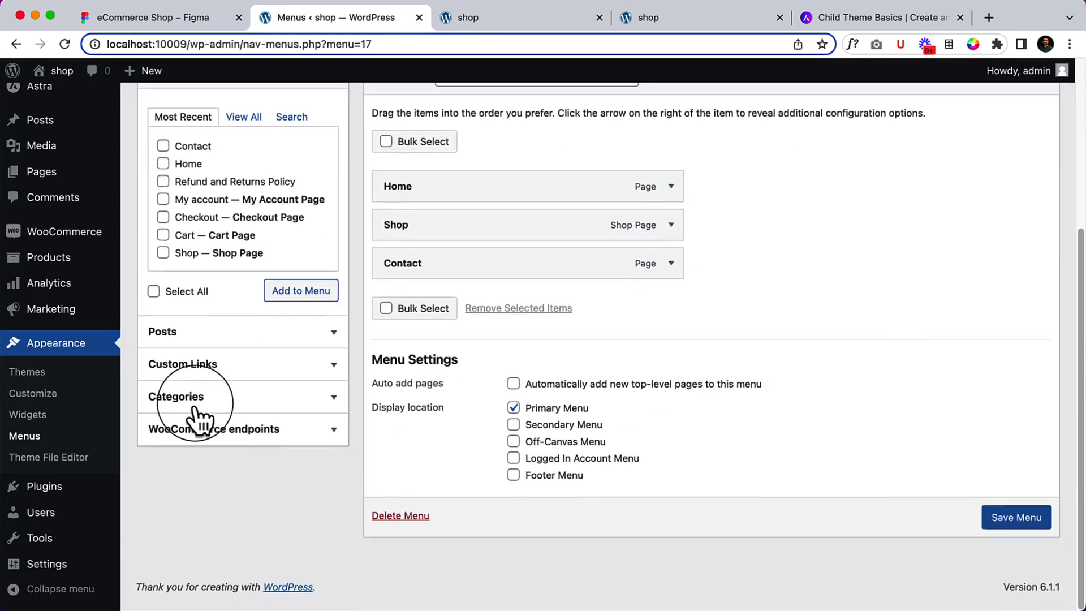
pyautogui.moveTo(47, 606)
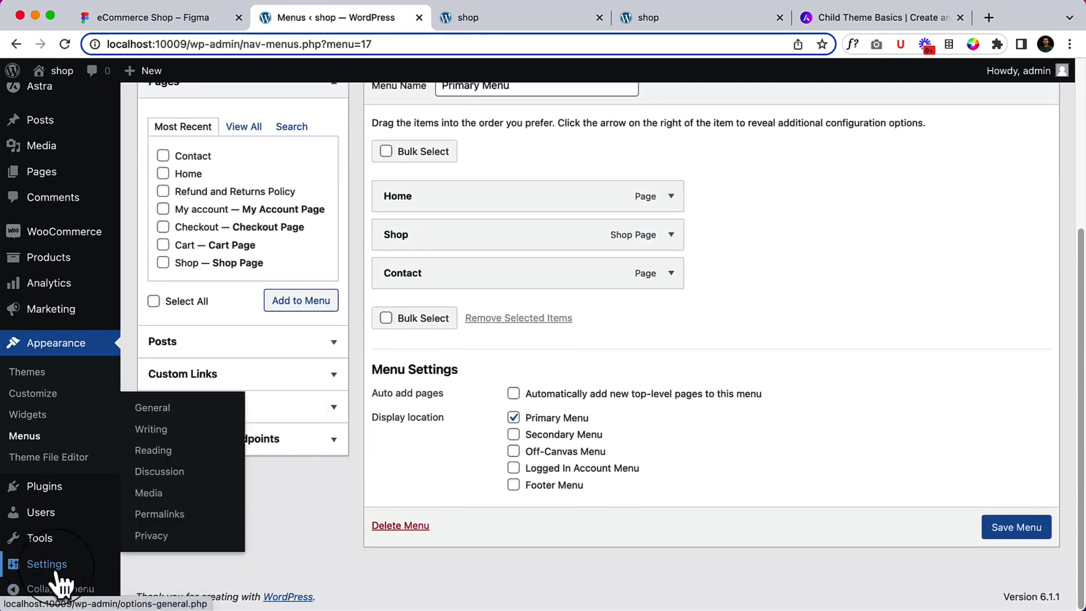
# - Go to Settings > Reading in the admin sidebar
pyautogui.click(167, 457)
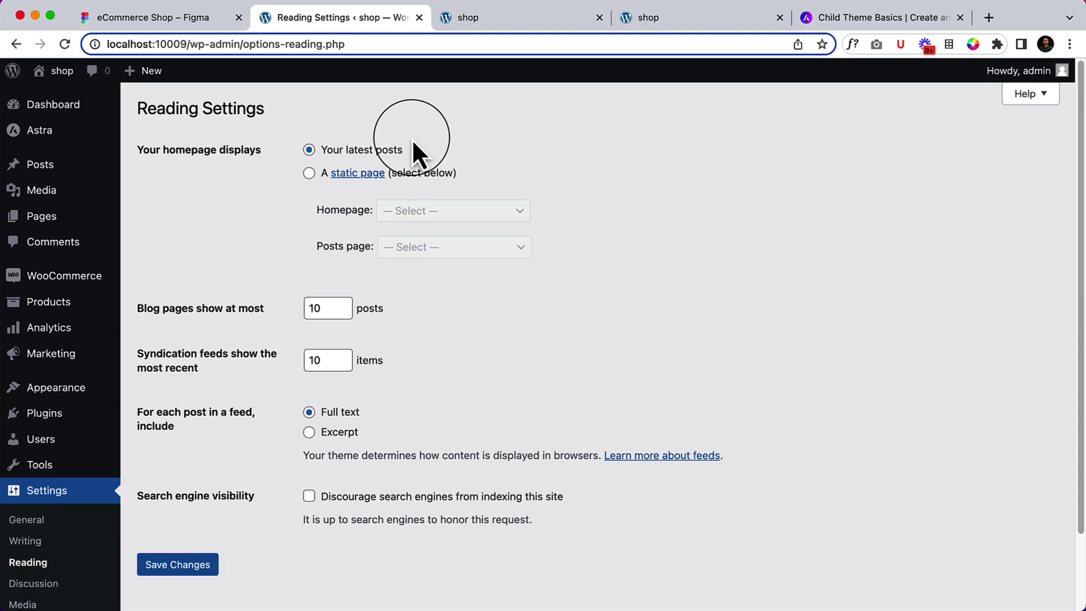
# - Set the homepage to the static Home page, leave Posts page unset, and save
pyautogui.click(411, 174)
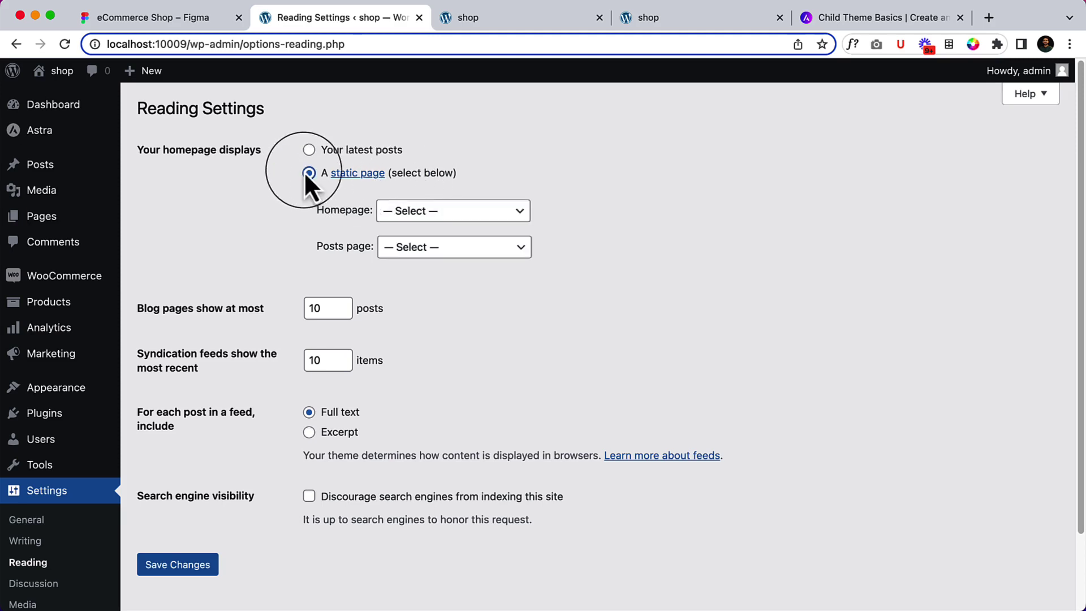
pyautogui.click(471, 216)
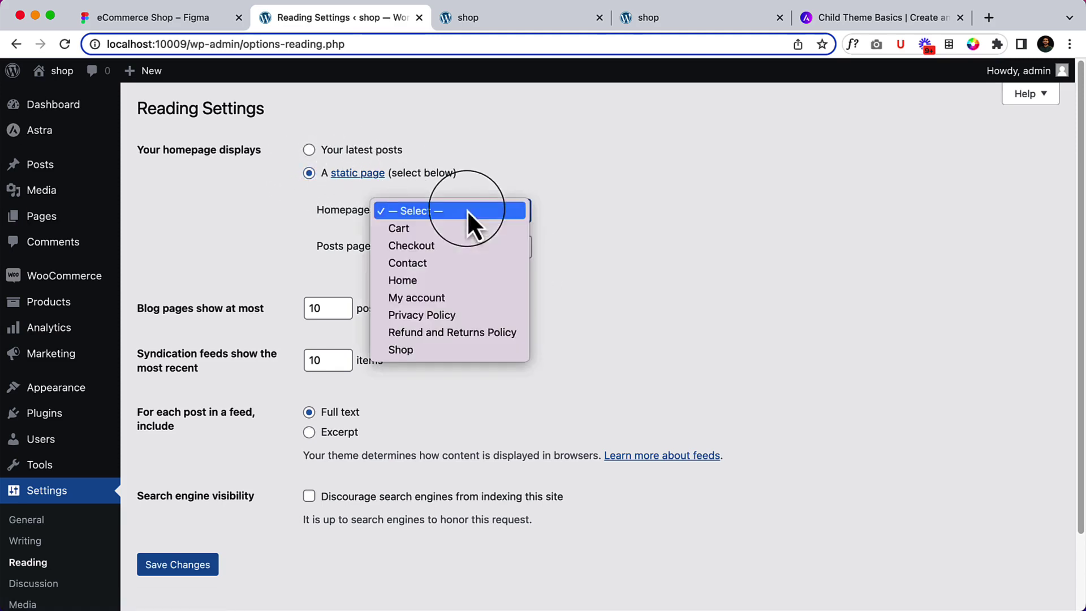
pyautogui.click(444, 284)
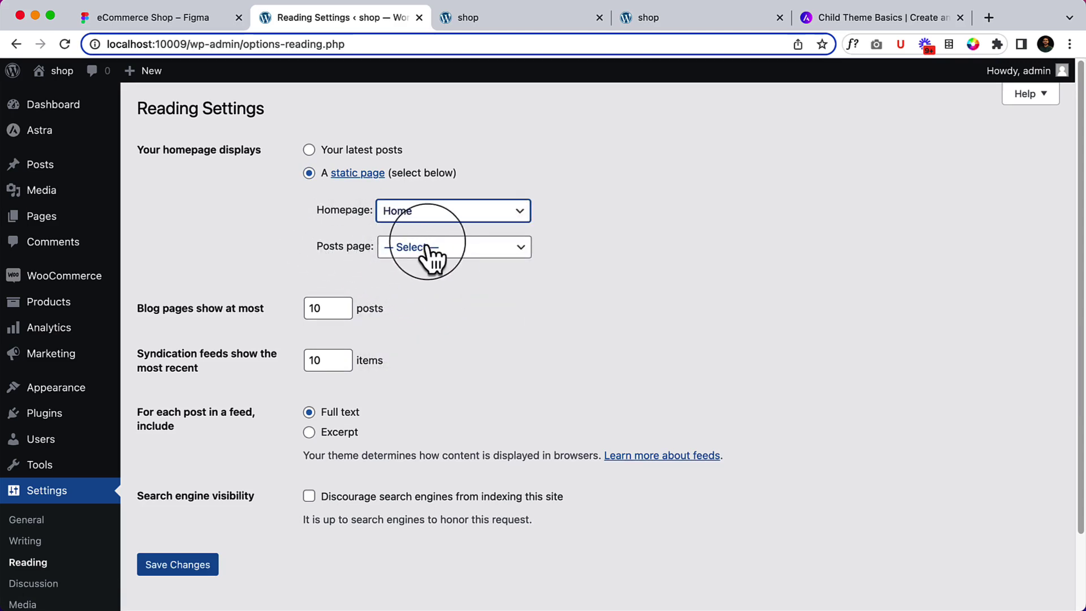
pyautogui.click(433, 257)
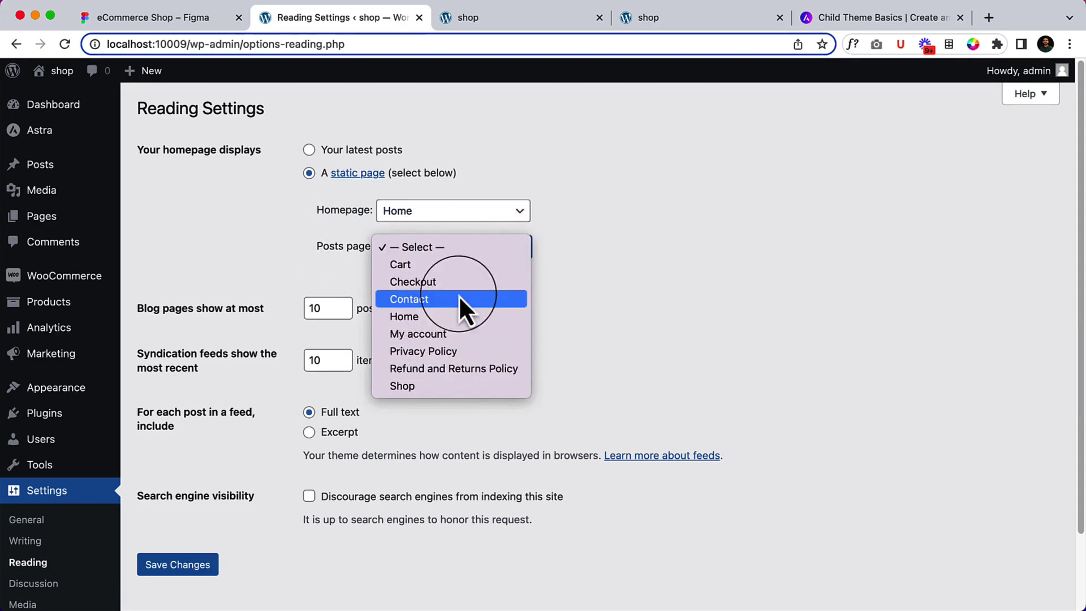
pyautogui.click(590, 306)
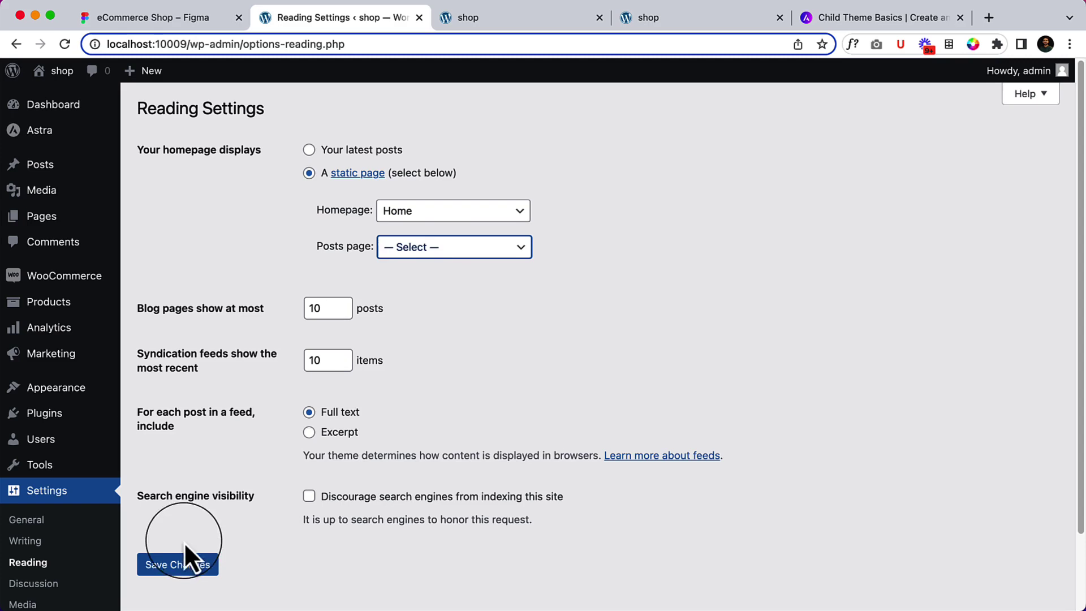
pyautogui.click(185, 566)
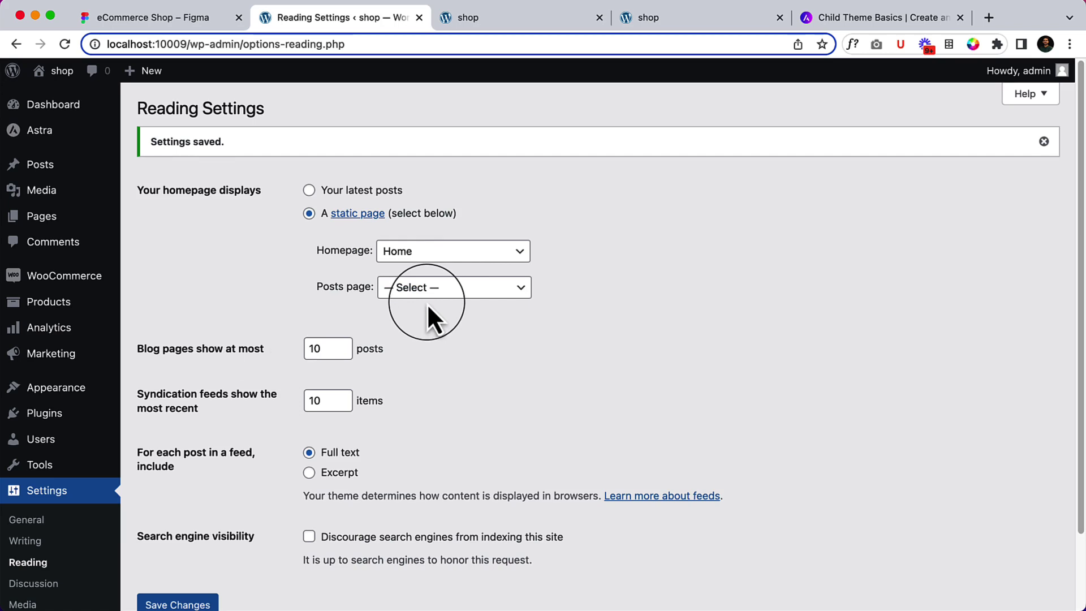
pyautogui.scroll(-2, 382, 382)
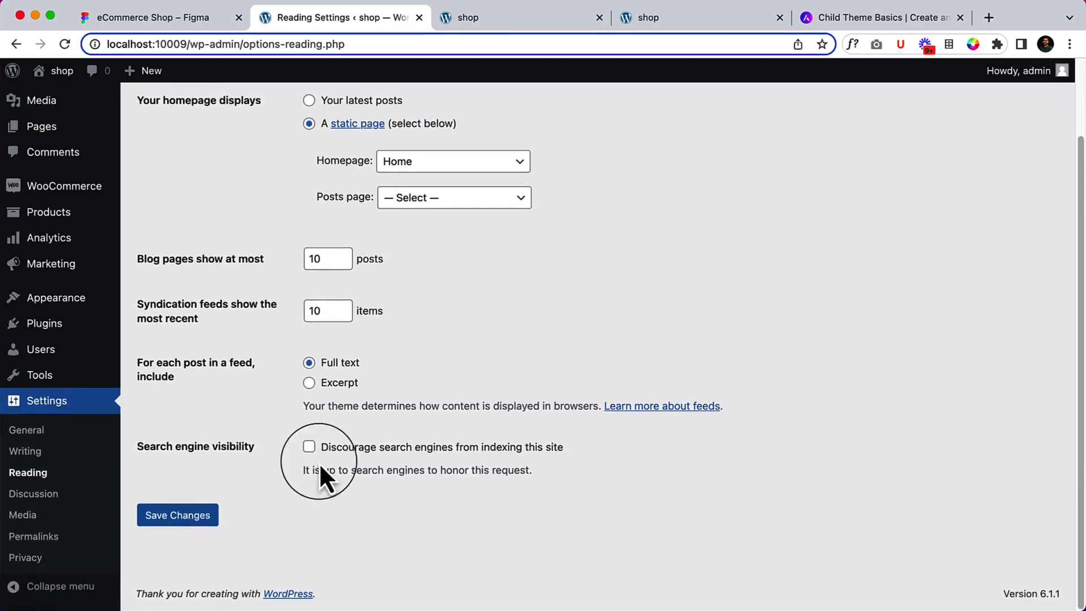
# - Re-save the reading settings and reload the storefront to confirm it opens on Home
pyautogui.click(186, 517)
pyautogui.click(543, 14)
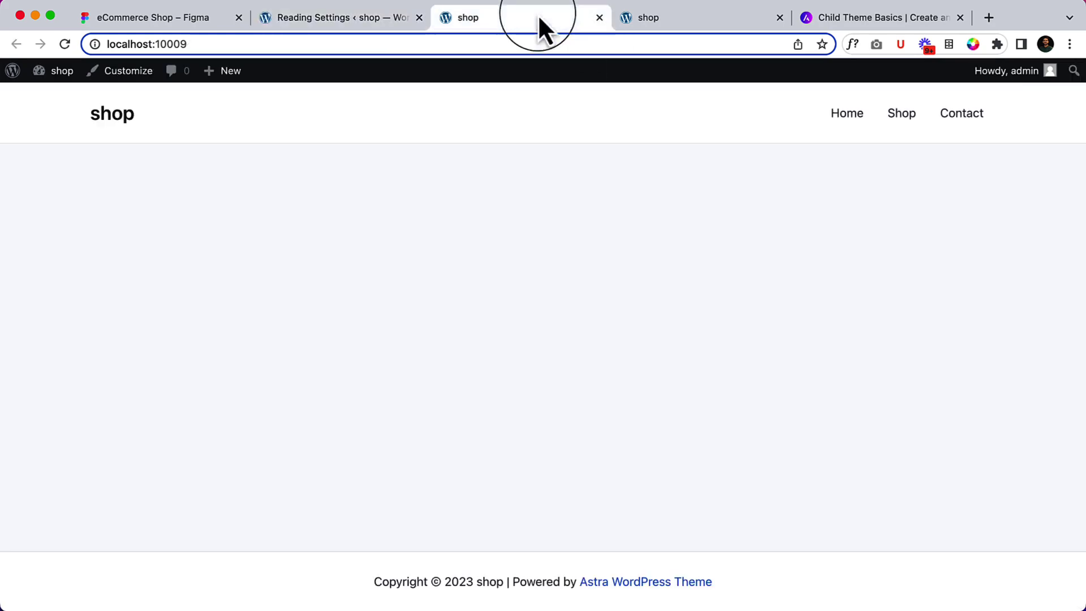
pyautogui.click(558, 44)
pyautogui.press('Return')
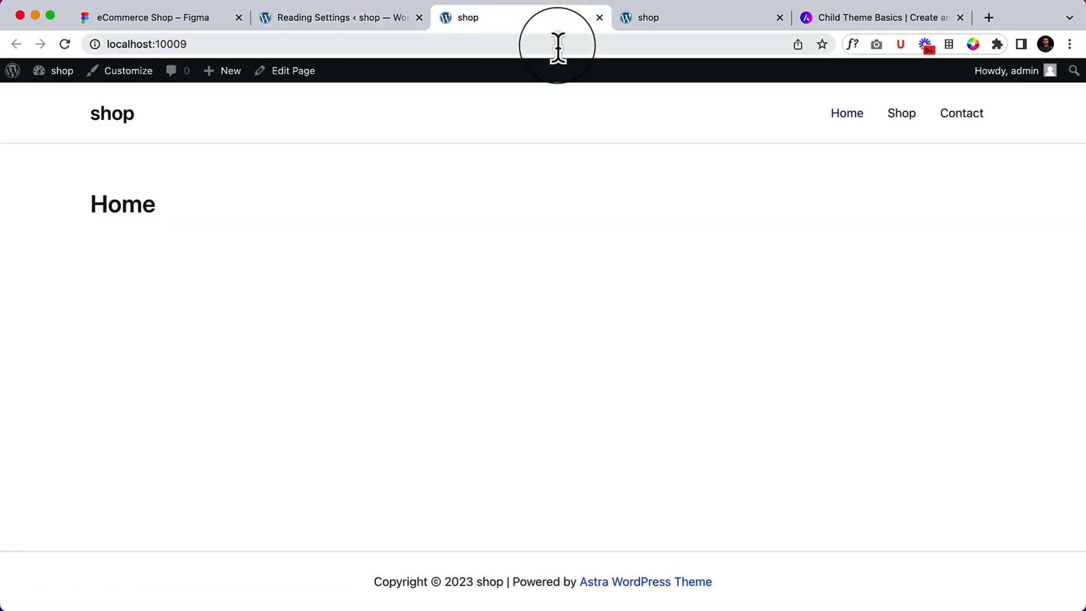
pyautogui.doubleClick(128, 197)
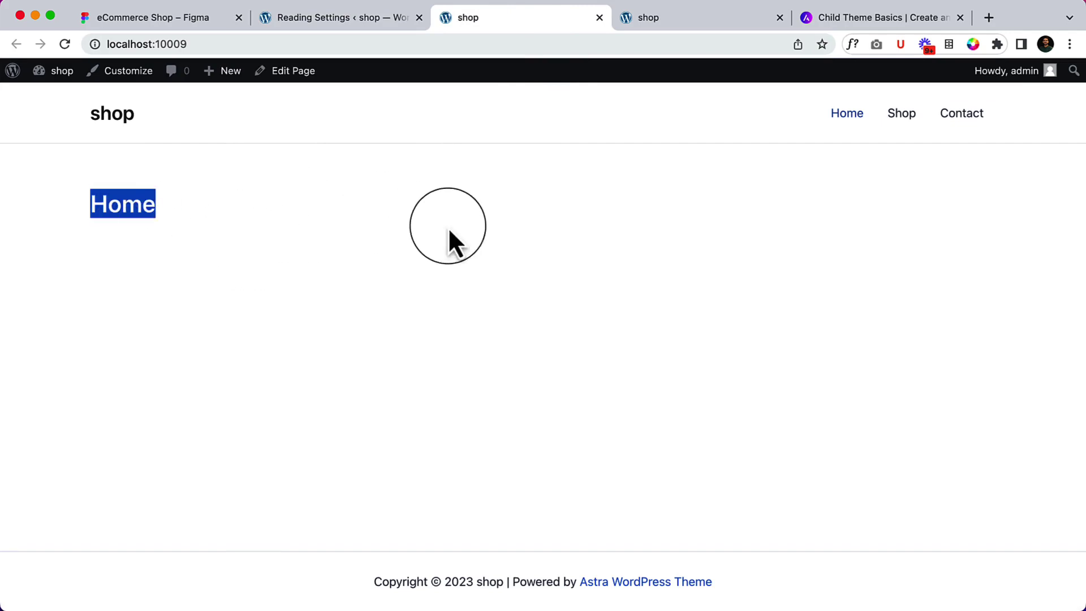
pyautogui.click(423, 234)
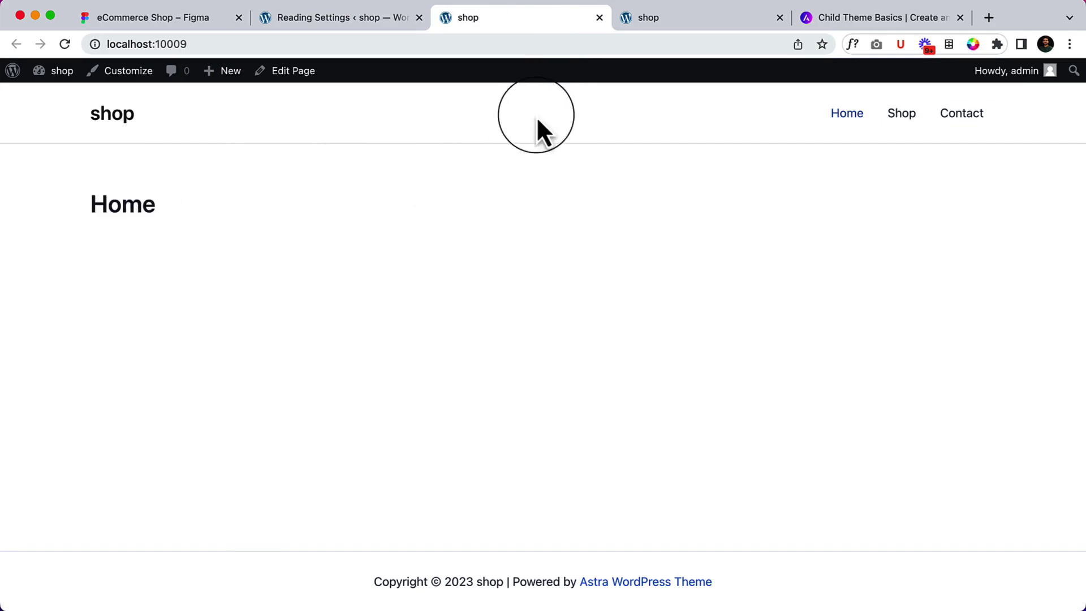